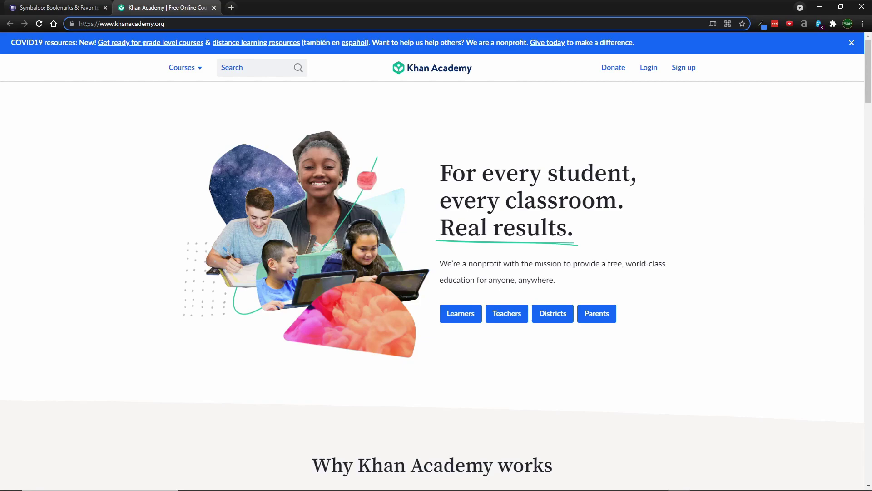
Add a Khan Academy tile (khanacademy.org) to the empty Parents spot of the class webmix
click(59, 7)
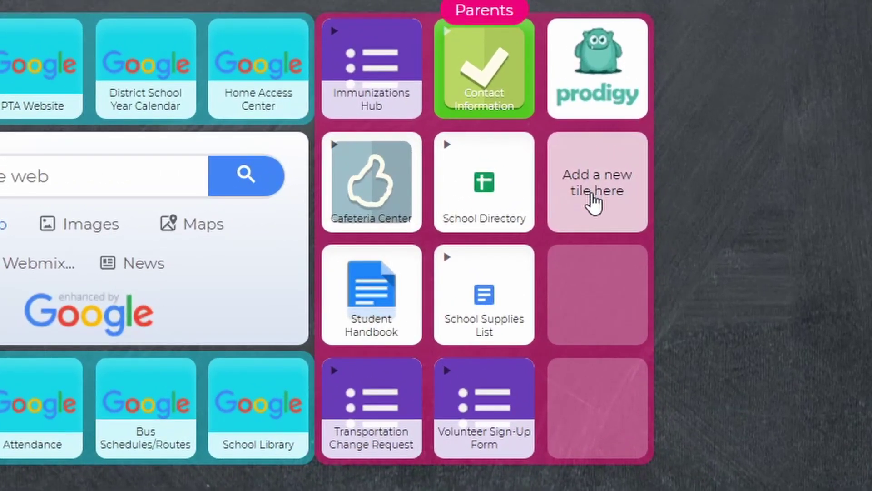
click(593, 194)
text(https://www.khanacademy.org/)
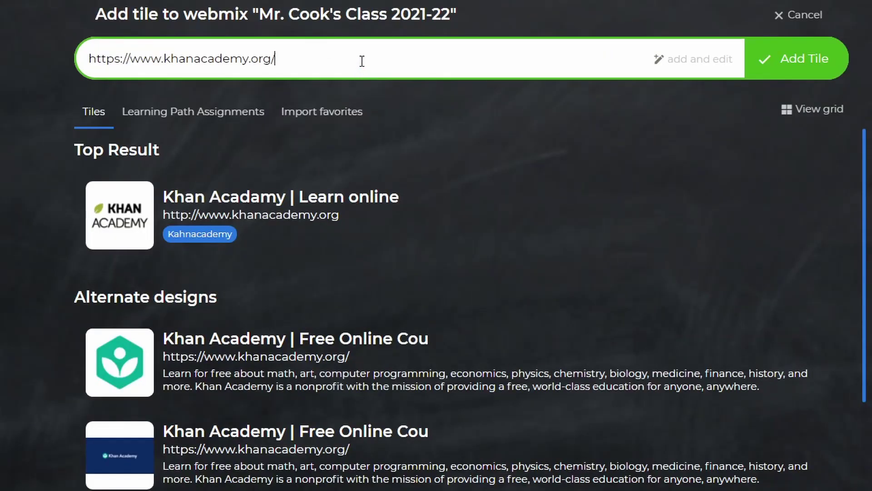
click(798, 72)
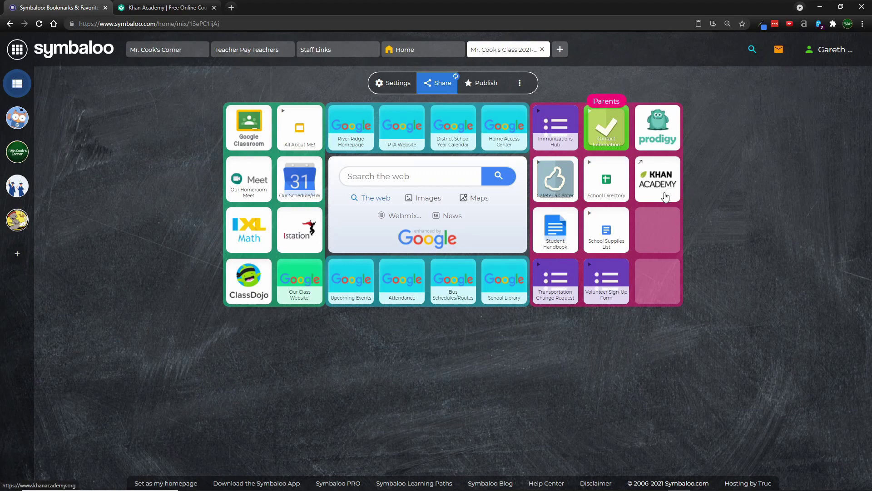
click(661, 246)
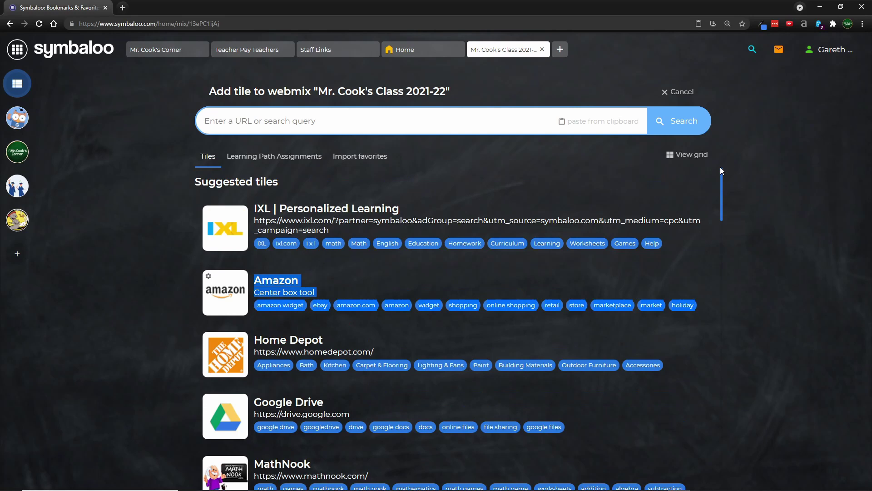
scroll(718, 179, down, 6)
drag(714, 224, 718, 293)
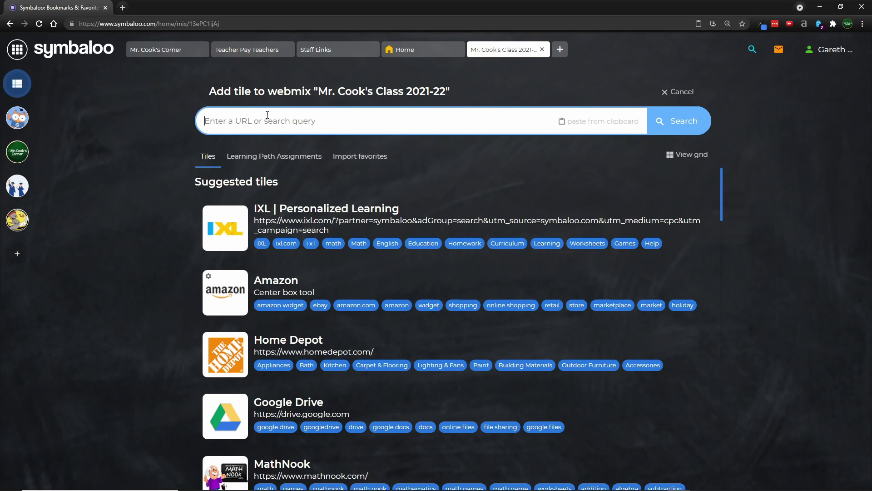
text(math facts)
key(Return)
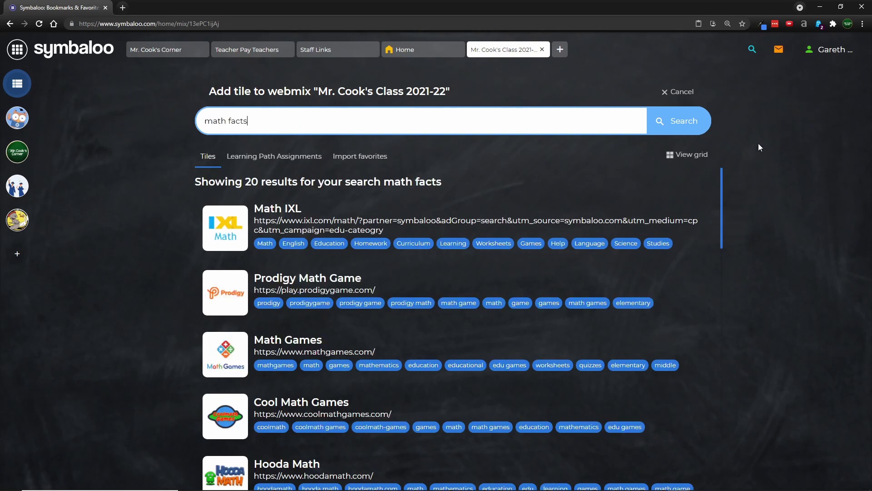
drag(722, 187, 714, 391)
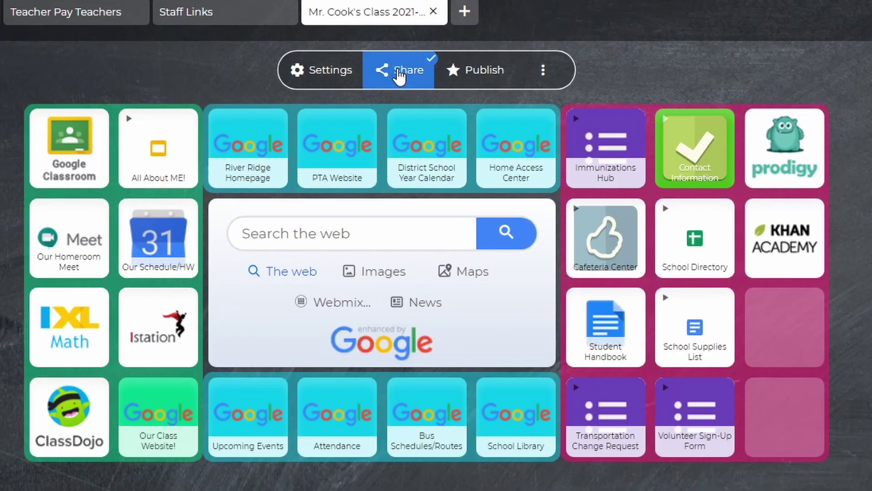
Copy the webmix share link to the clipboard and send it to Google Classroom
click(399, 73)
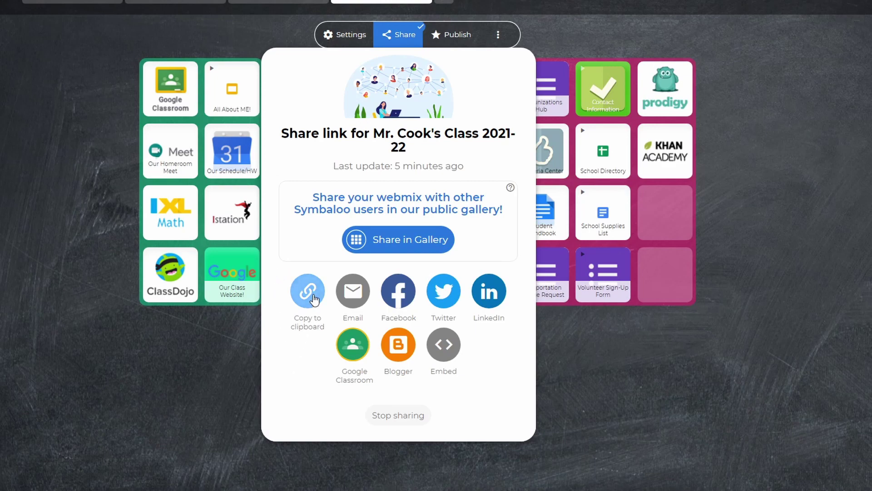
click(313, 300)
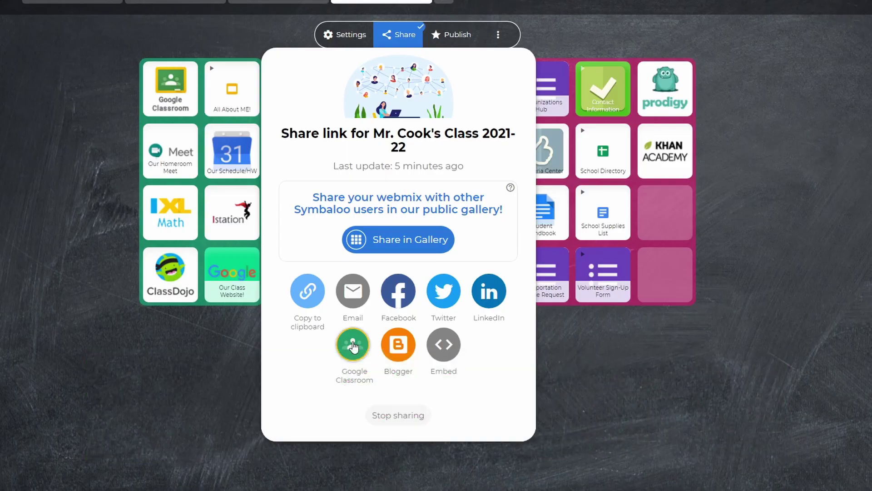
click(353, 344)
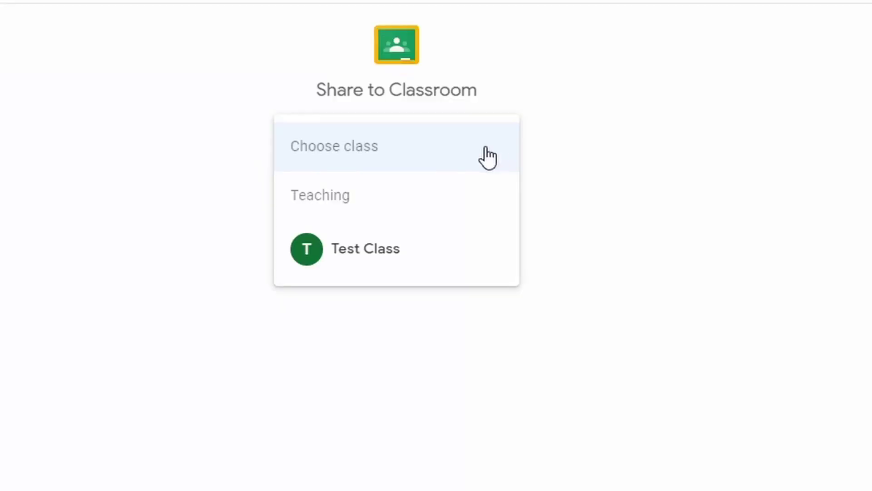
Post the announcement 'Here is the new webmix!' with the webmix link to Test Class
click(366, 269)
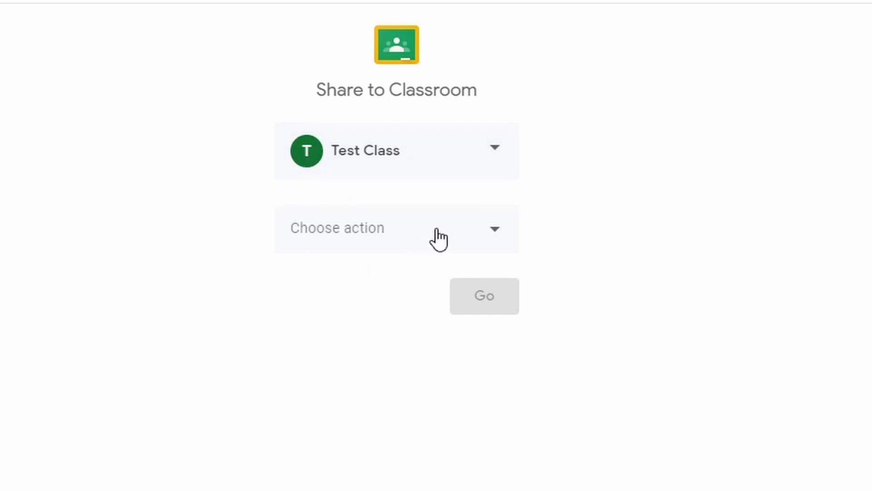
click(438, 239)
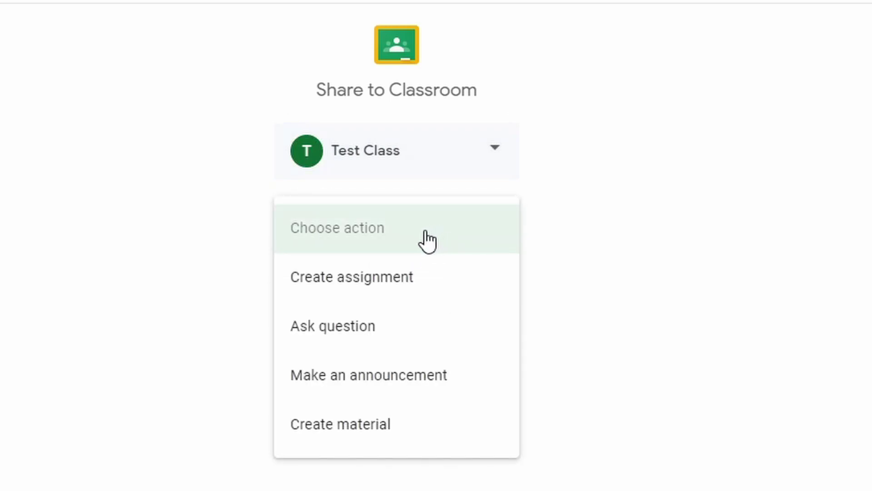
click(377, 388)
click(484, 296)
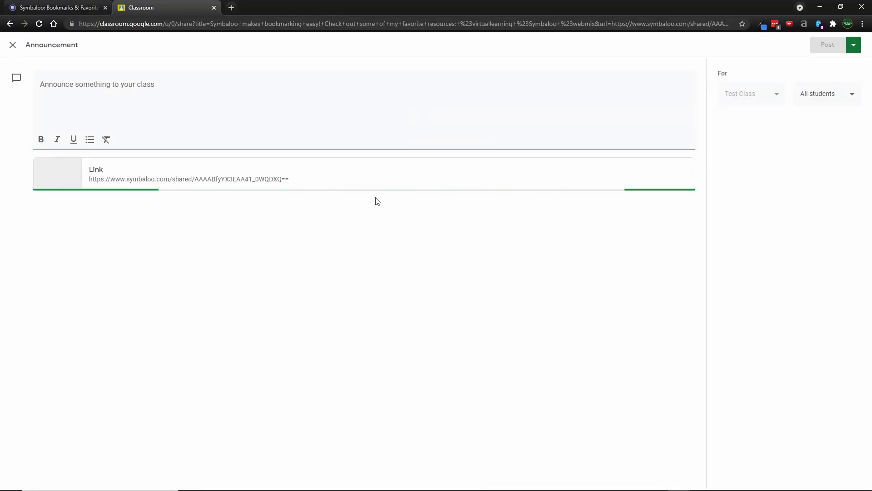
text(Here is the new webmix!)
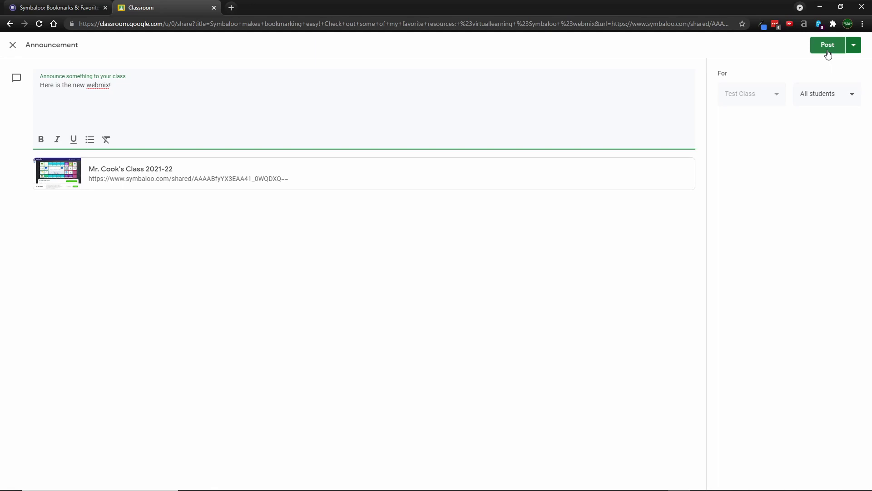
click(827, 45)
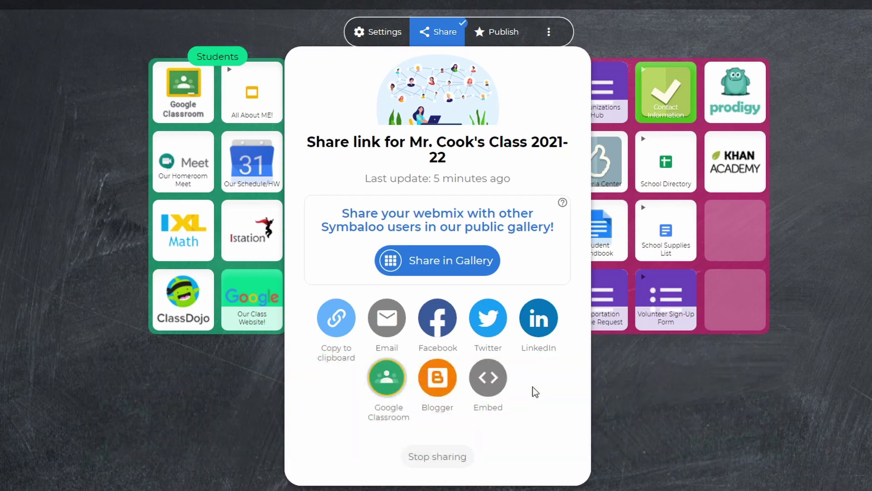
Copy the webmix's iframe code from the Embed webmix dialog
click(490, 382)
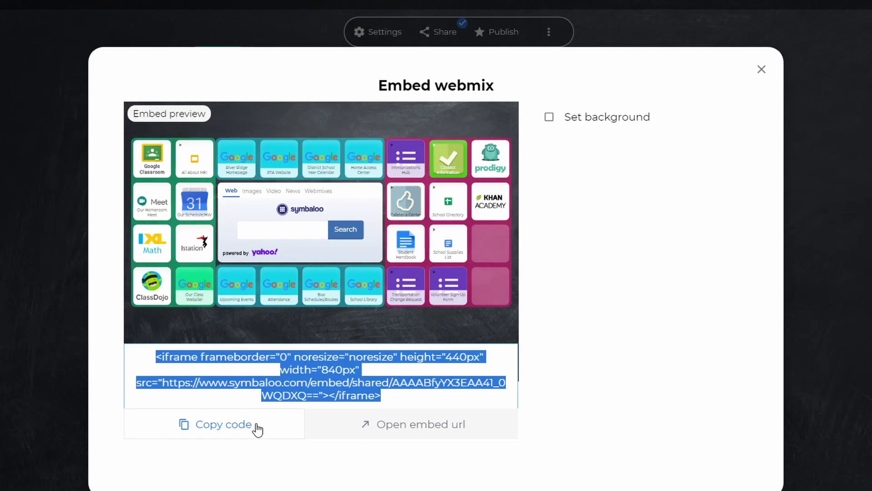
click(257, 427)
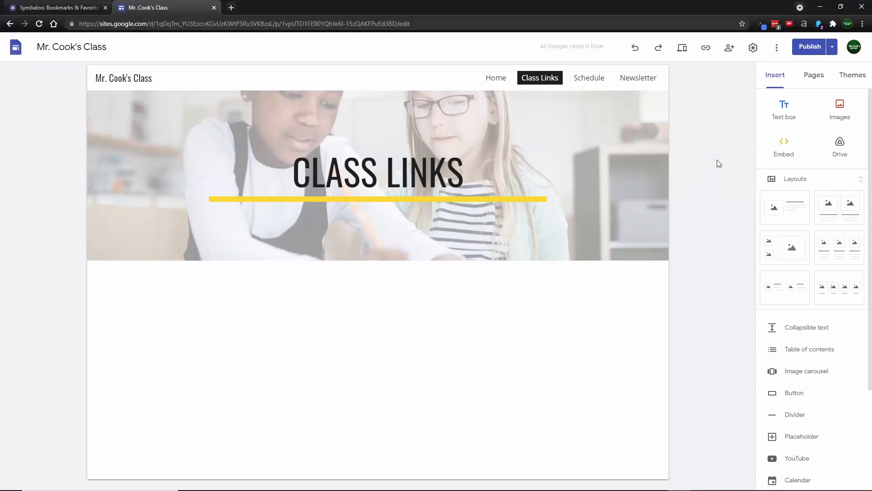
Insert the pasted Symbaloo embed code on the Class Links page, then widen and reposition it
click(784, 144)
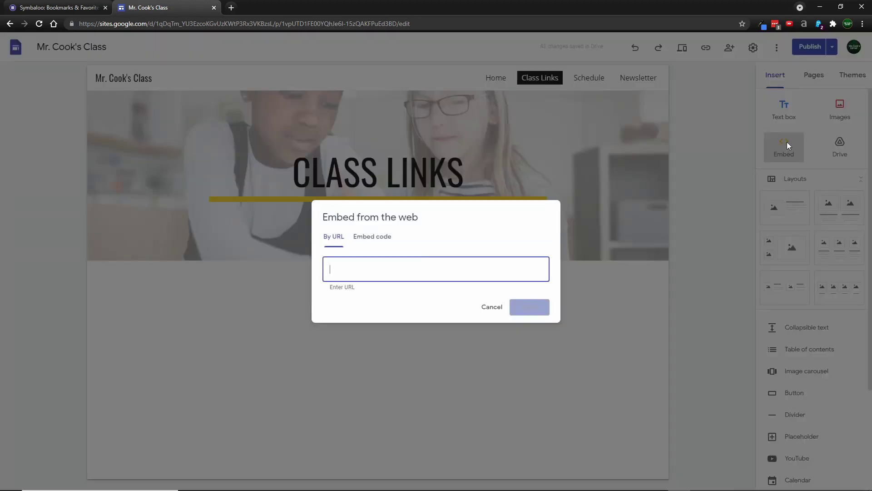
click(368, 222)
right_click(362, 259)
click(392, 327)
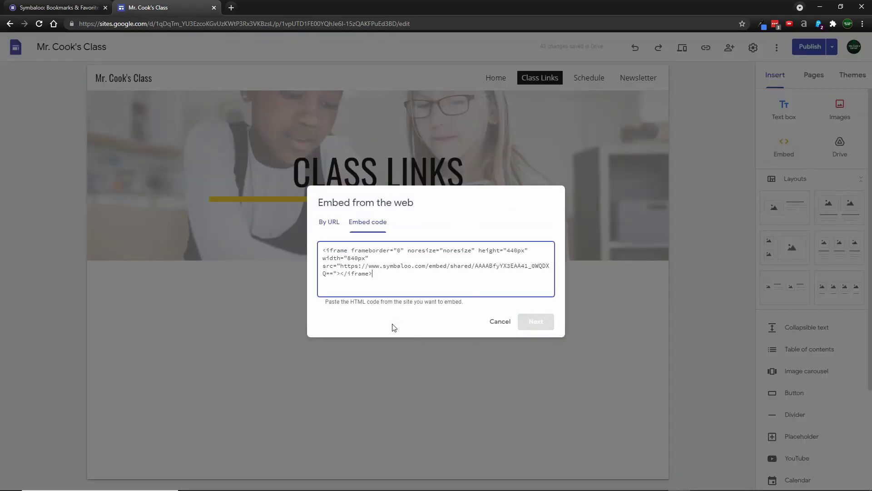
click(535, 321)
click(535, 362)
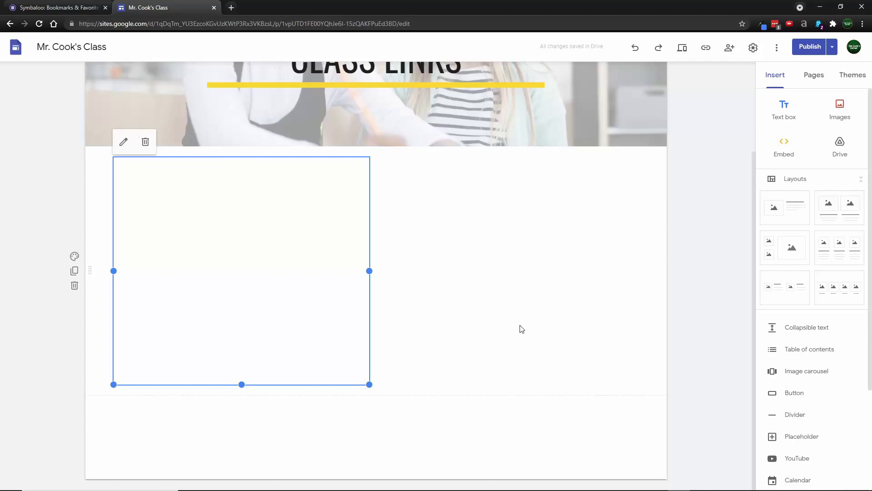
drag(370, 271, 518, 282)
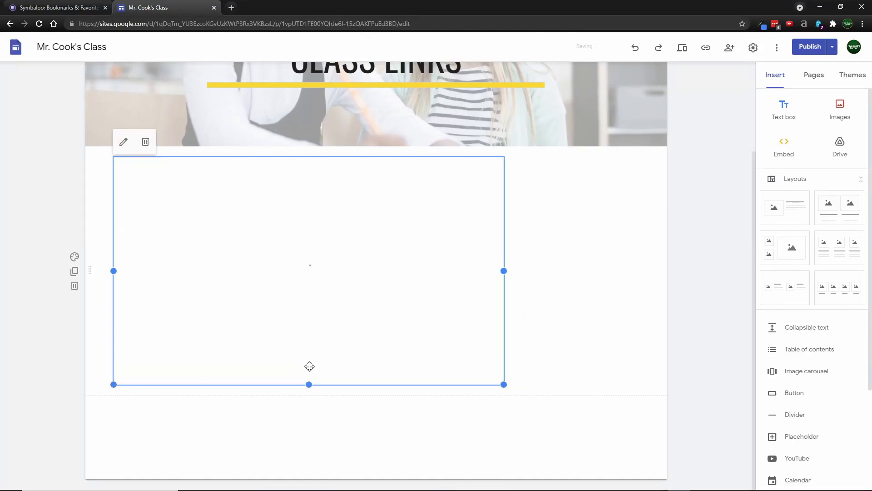
drag(308, 366, 366, 314)
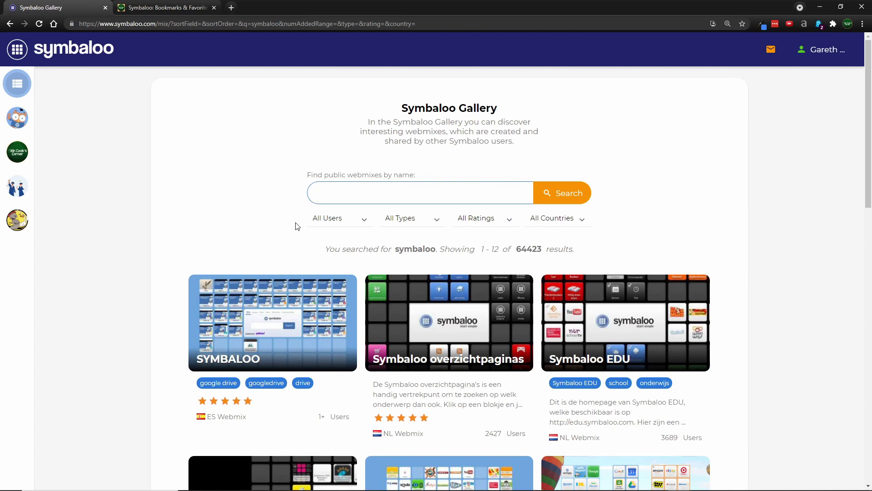
Search the gallery for 'history' and open the Texas History webmix from the results
text(history)
key(Return)
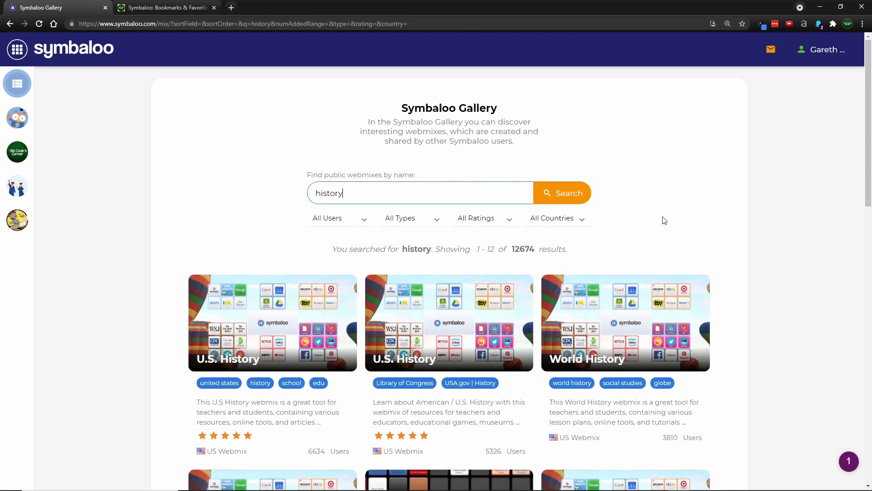
scroll(662, 218, down, 6)
scroll(656, 221, down, 8)
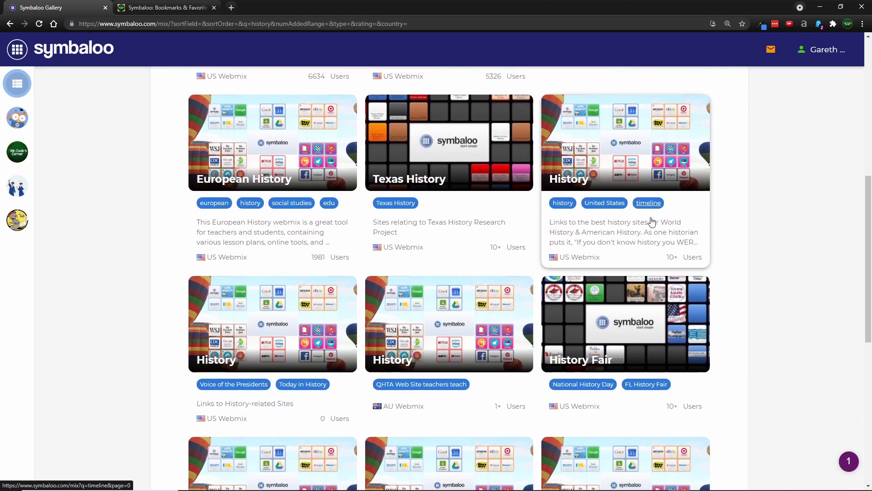
scroll(795, 212, up, 9)
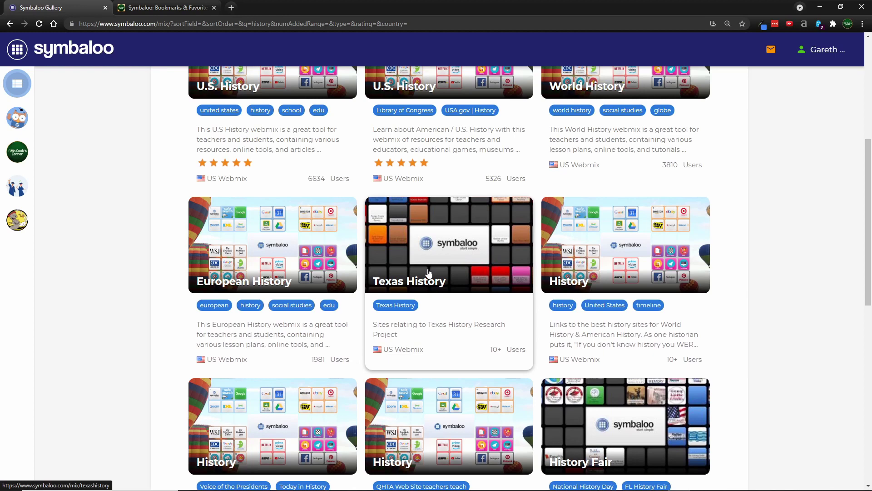
click(428, 273)
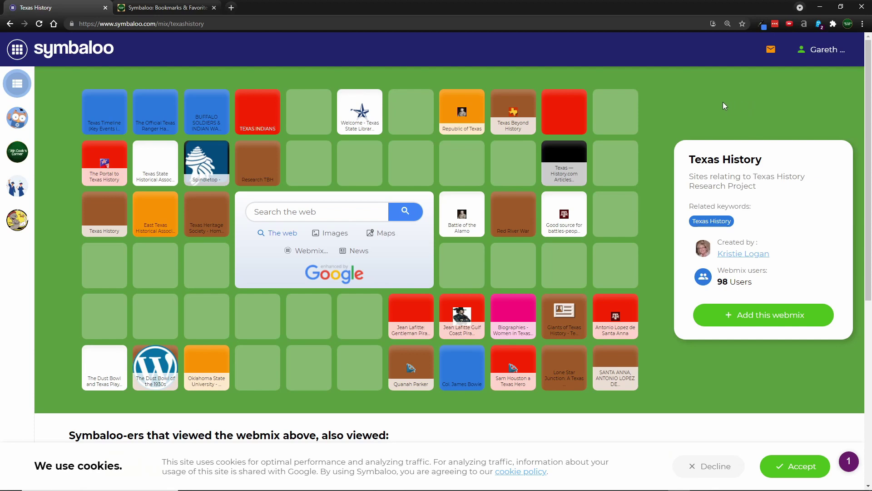
Add the Texas History webmix to your account and stop updates to make it editable
click(745, 326)
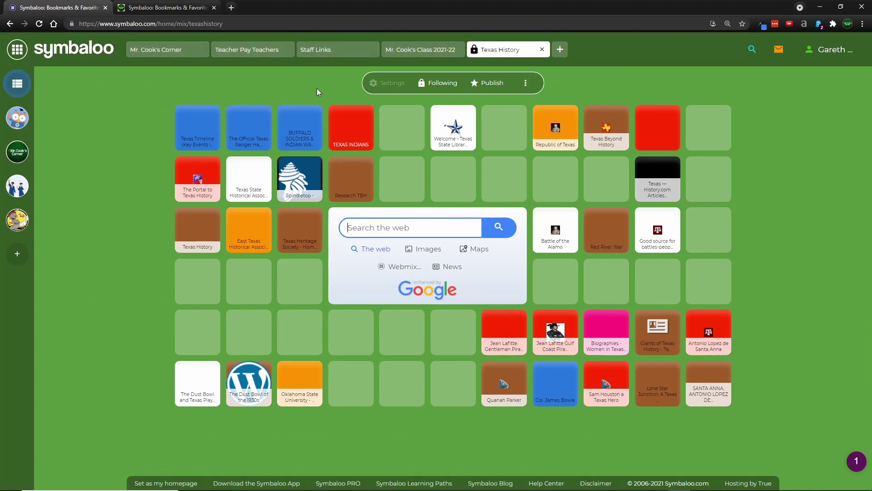
click(585, 85)
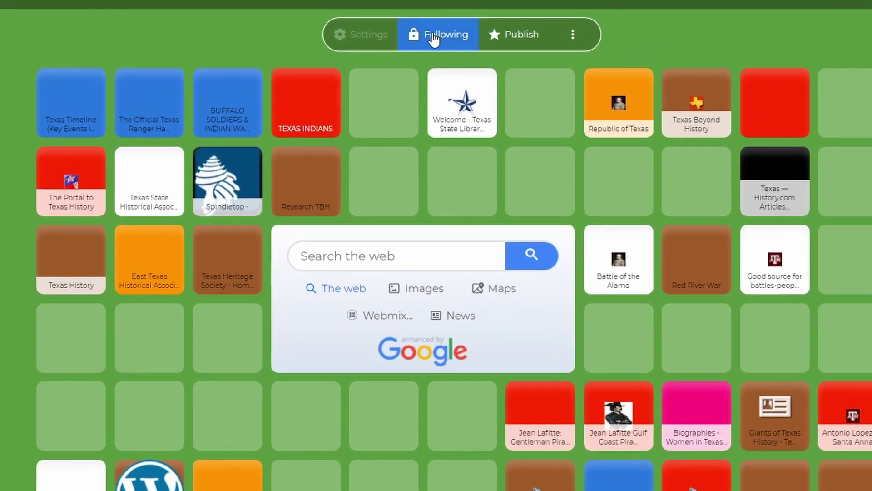
click(434, 40)
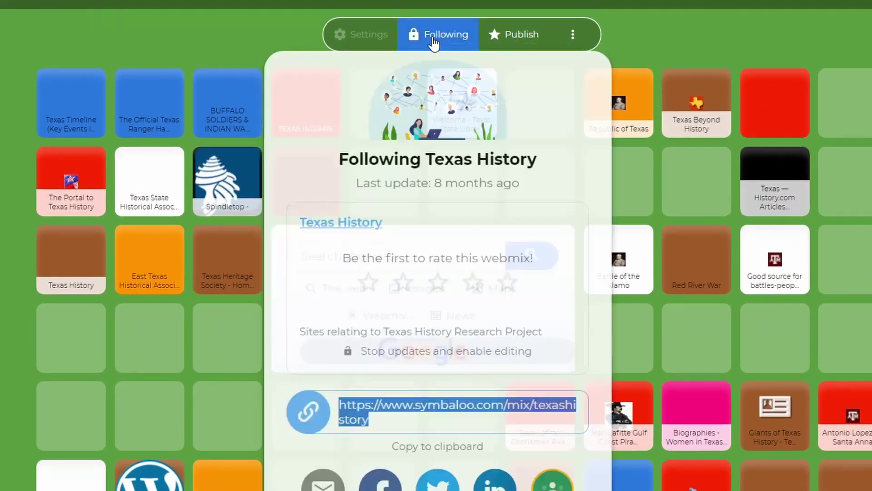
click(411, 358)
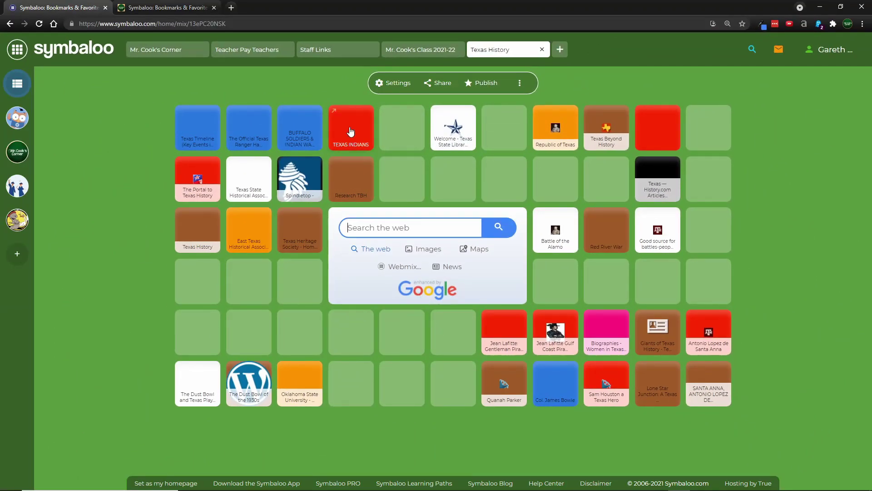
Shift the TEXAS INDIANS and Research TBH tiles one slot right and delete Texas Heritage Society
drag(350, 131, 402, 134)
drag(357, 177, 404, 181)
right_click(295, 233)
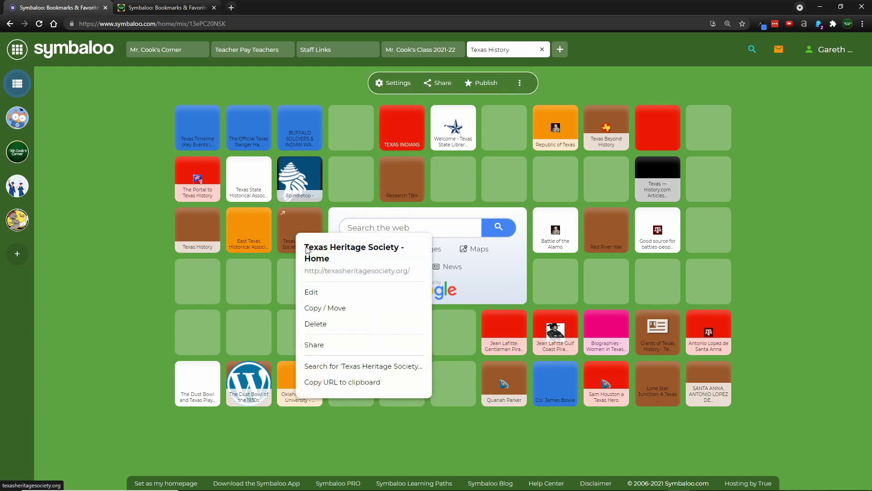
click(317, 325)
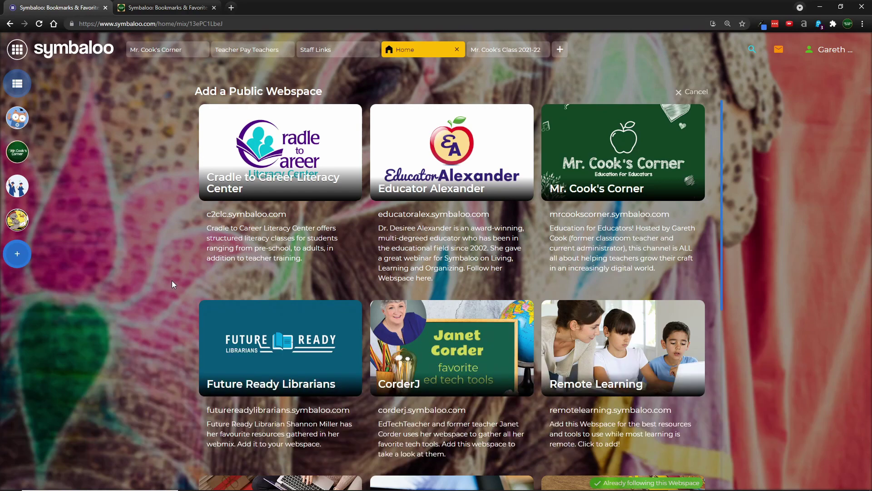
Follow the Education webspace and view its math, science, social studies, coding, SEL and ELA webmixes
scroll(214, 287, down, 6)
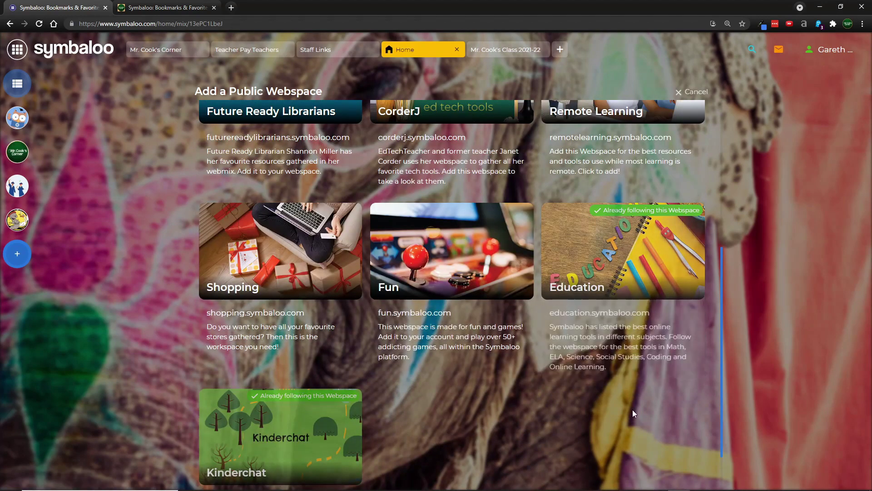
click(634, 259)
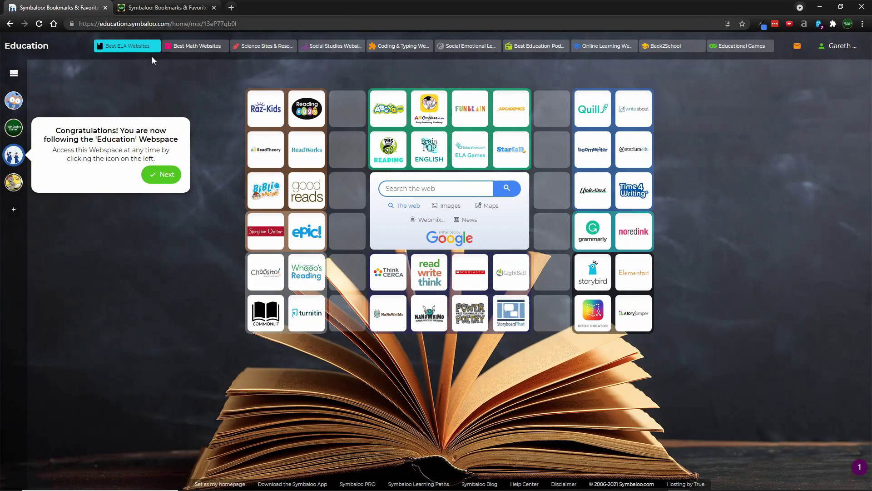
click(174, 46)
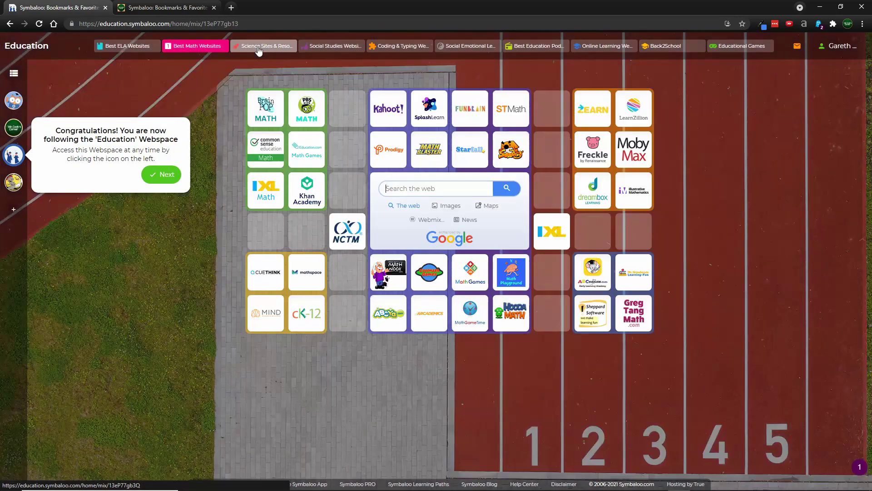
click(259, 46)
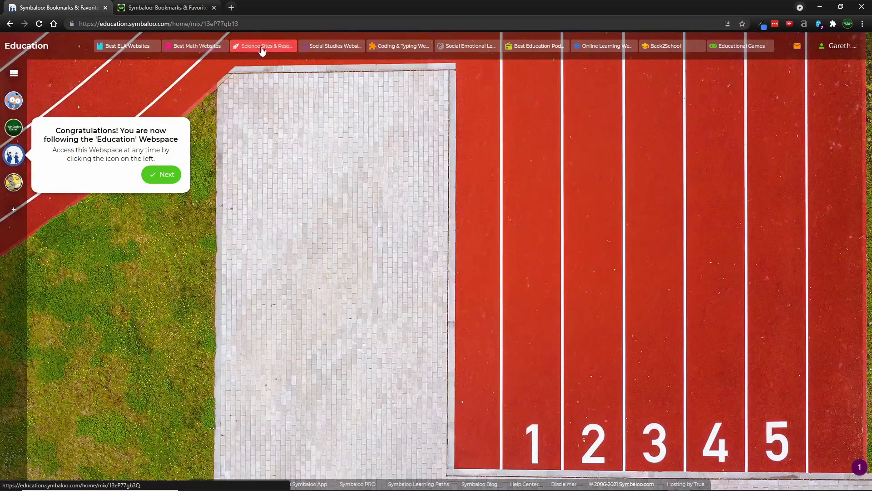
click(314, 46)
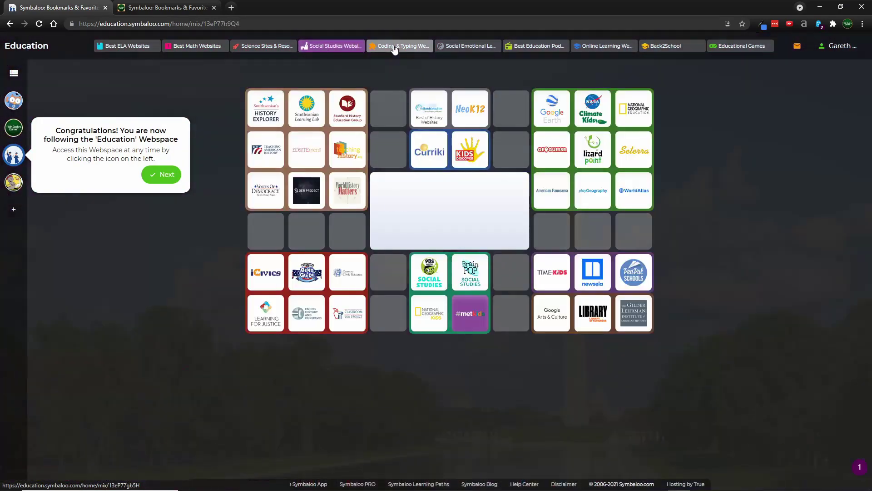
click(395, 46)
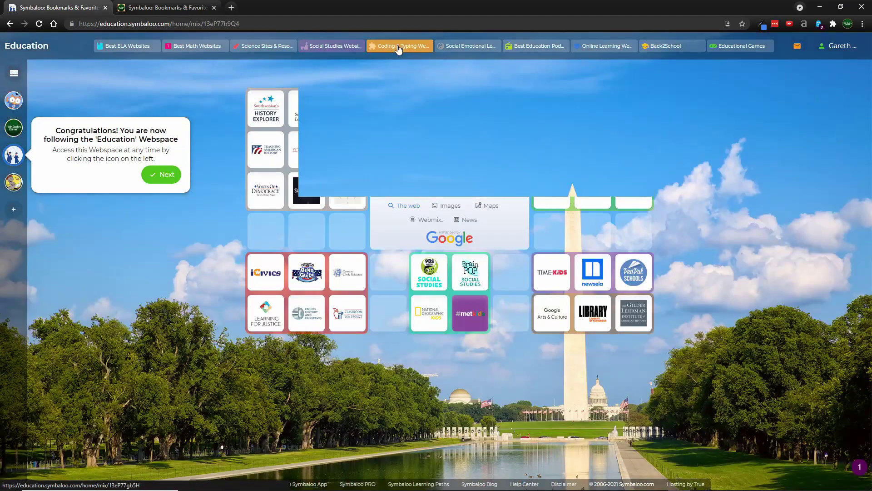
click(462, 47)
click(136, 47)
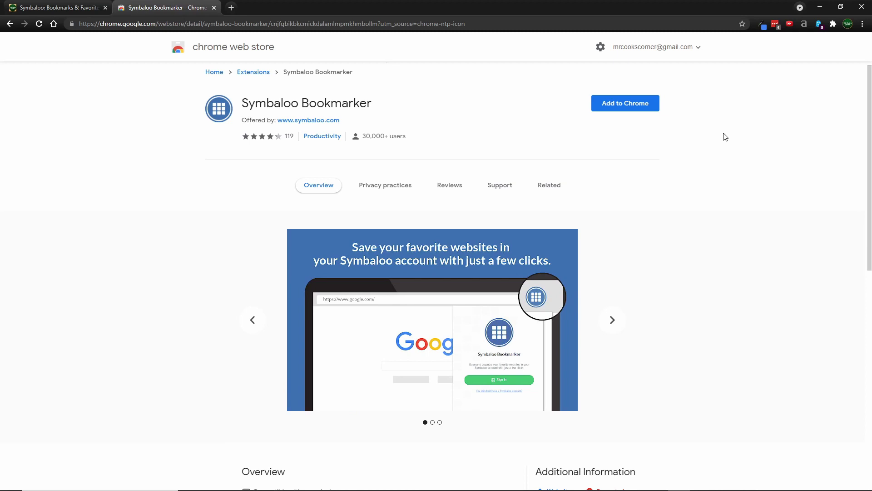
Install the Symbaloo Bookmarker extension from its Chrome Web Store page
click(625, 103)
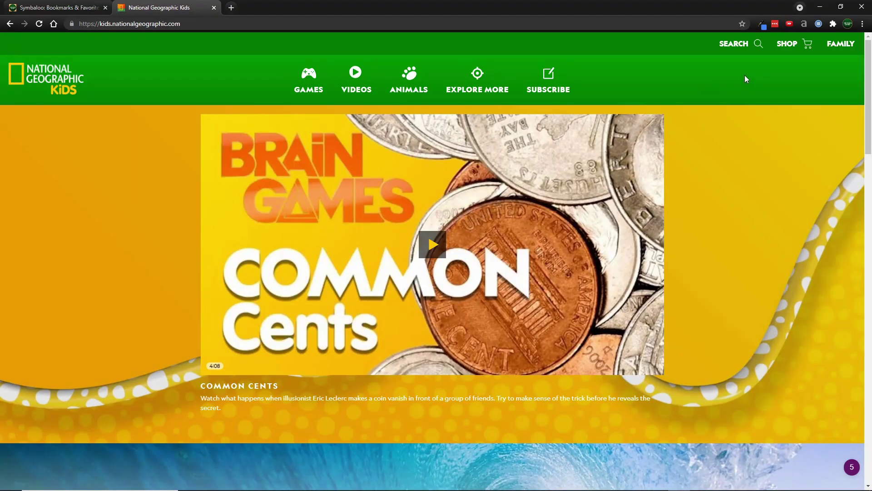
Use the Bookmarker to save National Geographic Kids as a tile in the 2021-22 class webmix
click(819, 24)
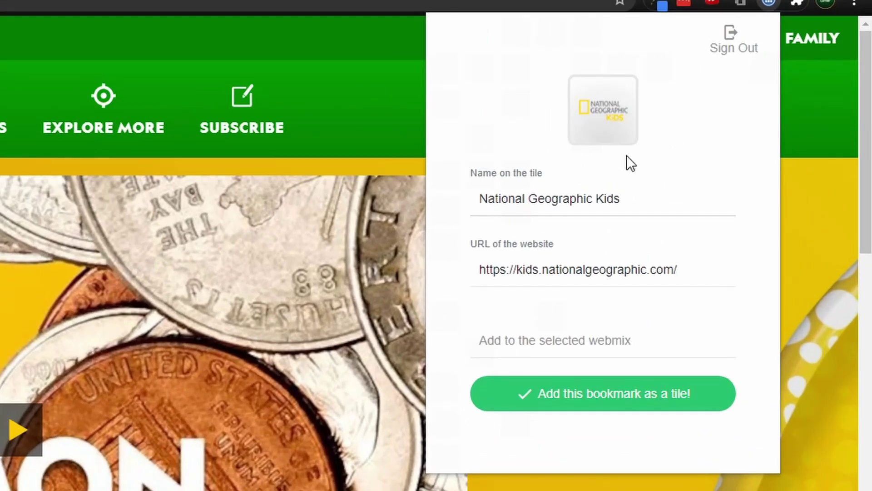
click(603, 344)
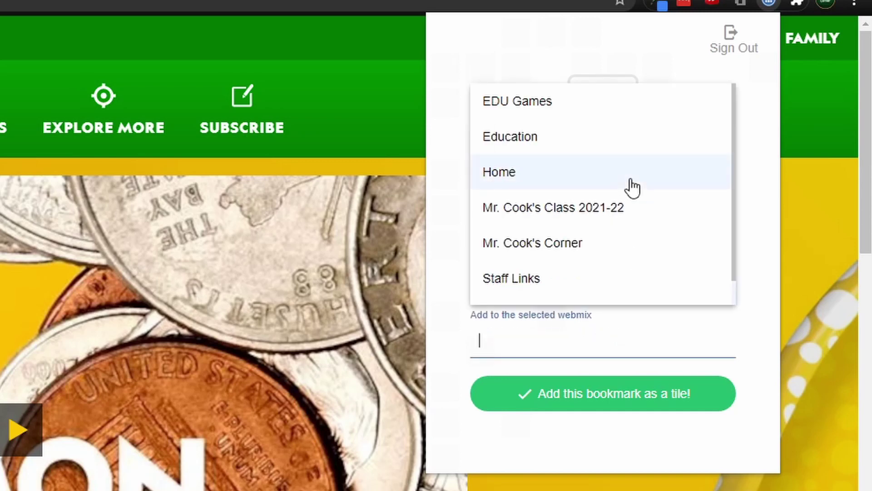
click(590, 213)
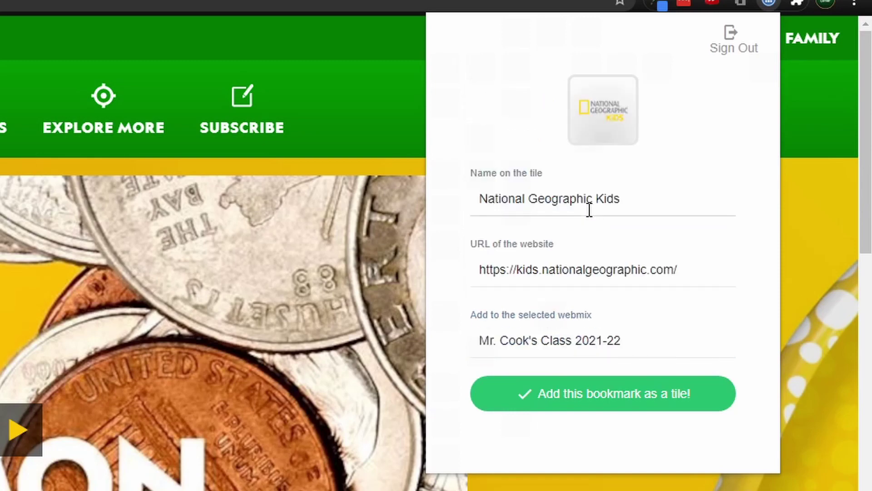
click(618, 401)
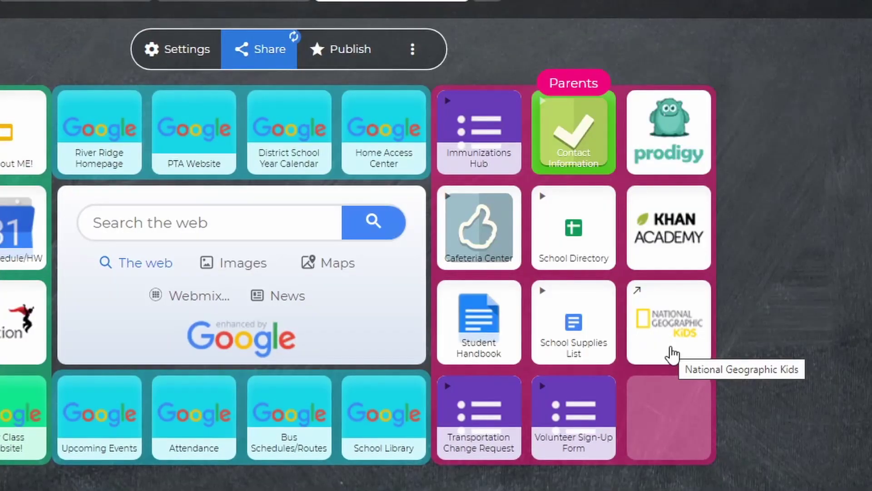